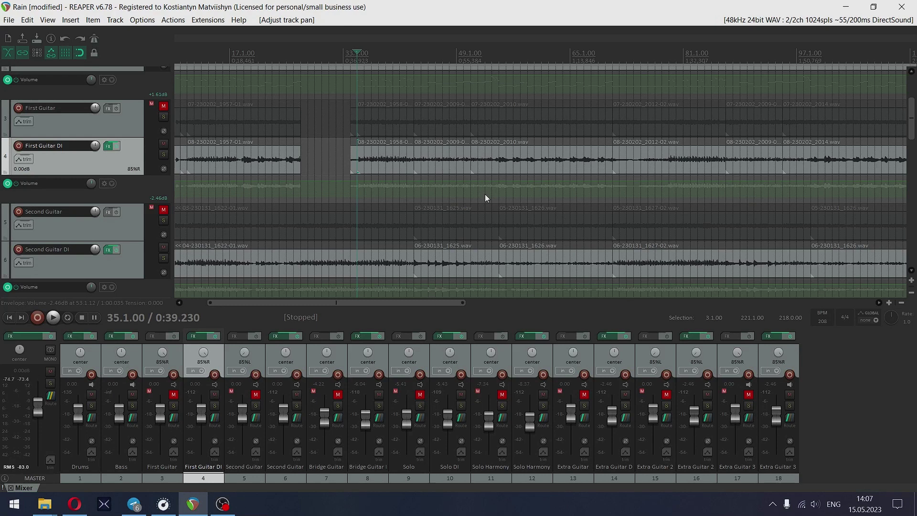
Step: Play the guitar DI, then solo the First and Second Guitar DI tracks and listen again
key("space")
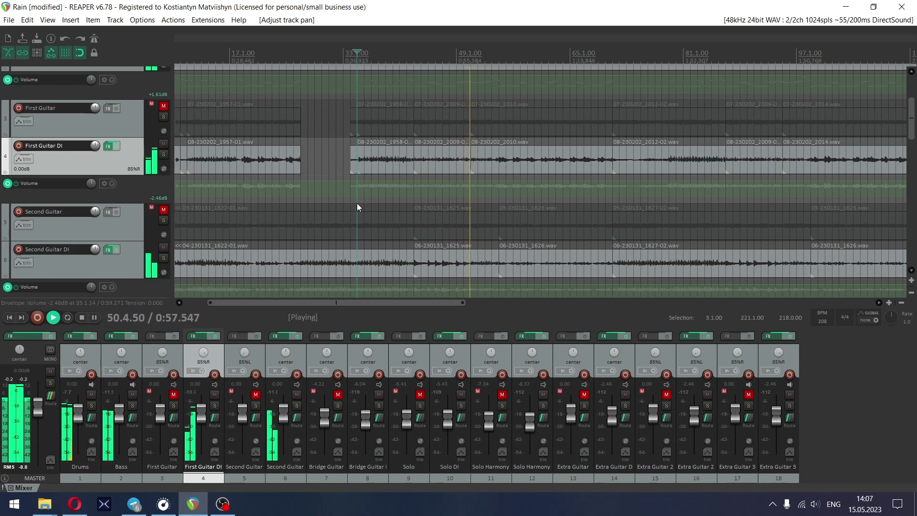
key("space")
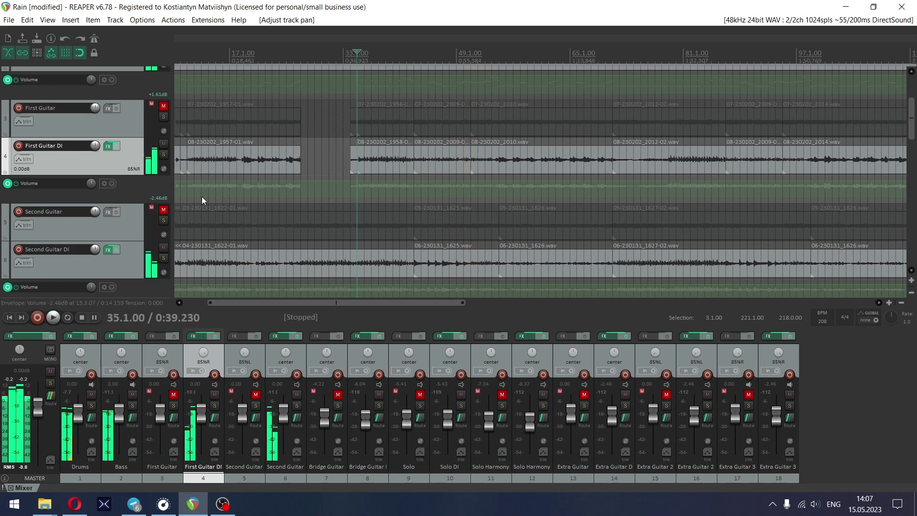
left_click(129, 258, "ctrl")
left_click(164, 154)
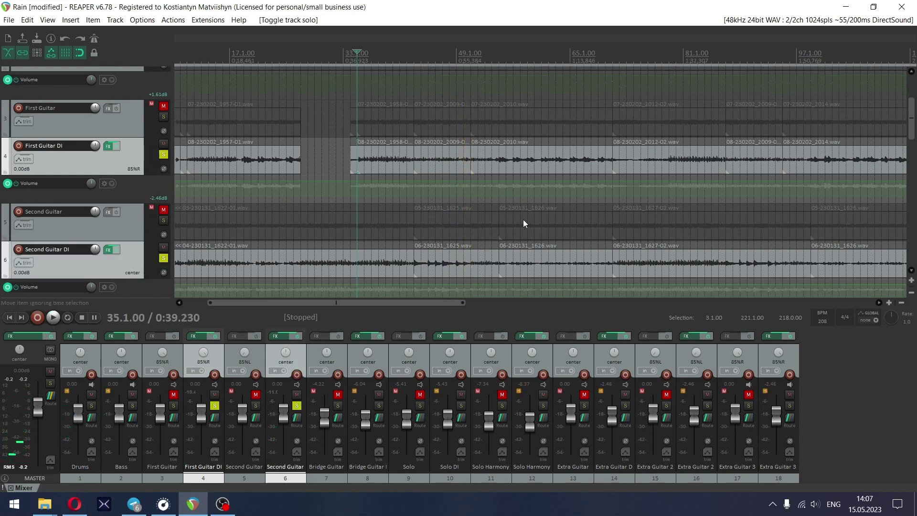
key("space")
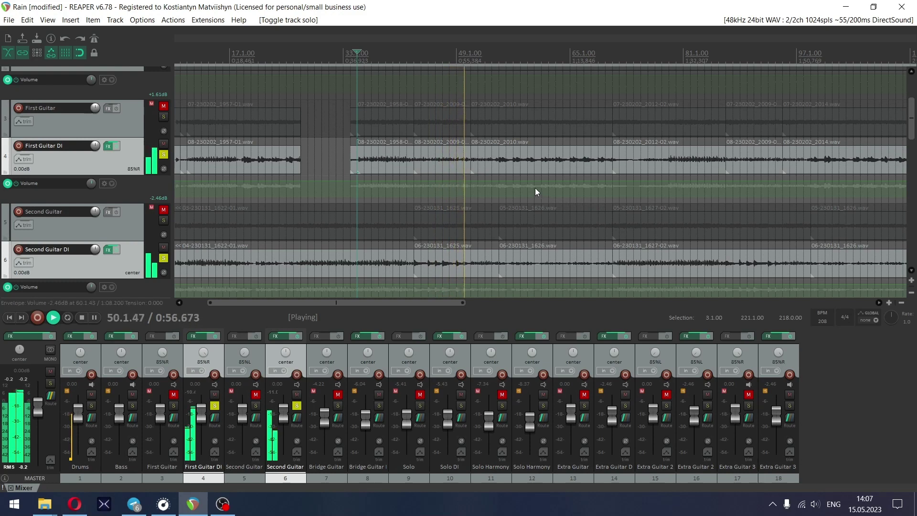
key("space")
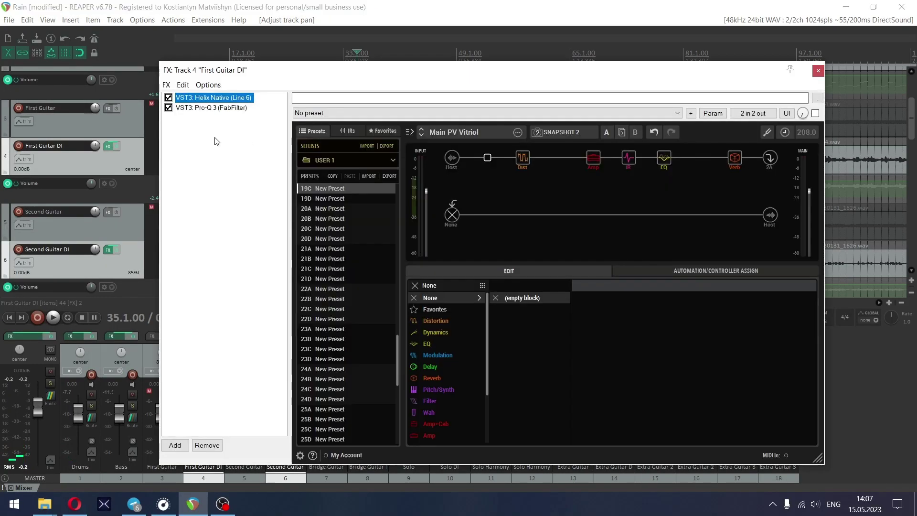
Step: Bypass Pro-Q 3 and view the Scream 808 drive block: Gain 0.8, Tone 10.0, Level 10.0
left_click(168, 108)
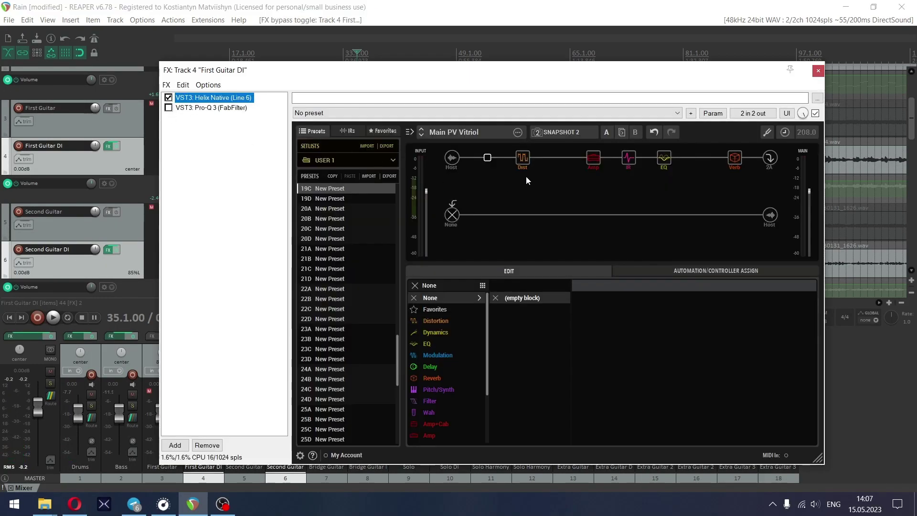
left_click(453, 158)
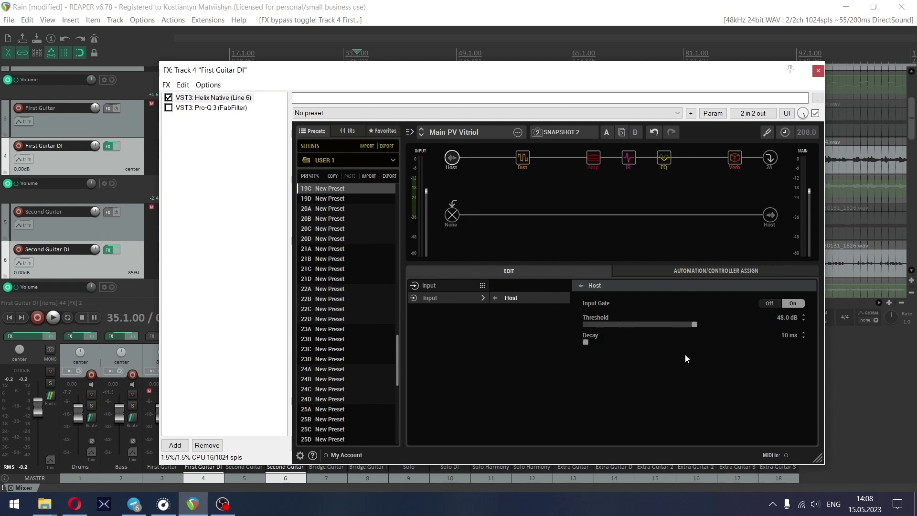
left_click(523, 159)
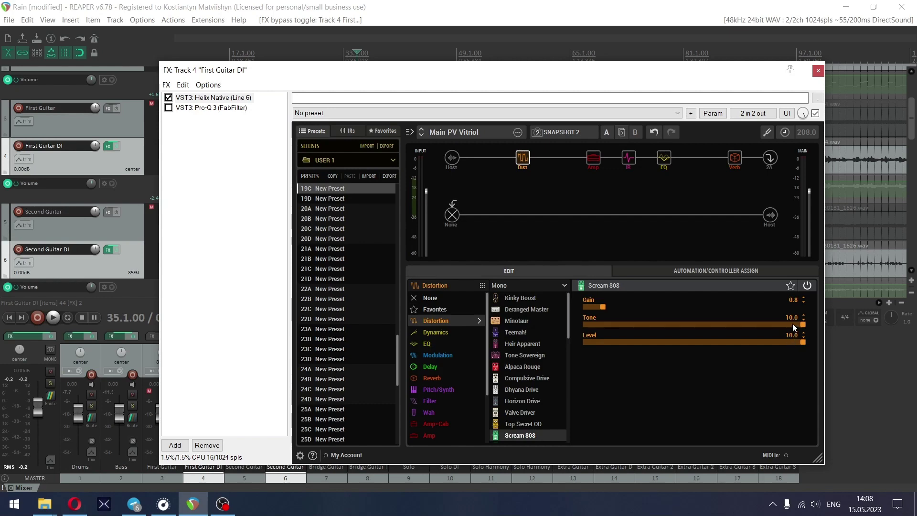
Step: Review the PV Vitriol Lead amp settings (Pre Gain 5.0, Bass 4.3, Treble 8.9) down to Depth
left_click(593, 163)
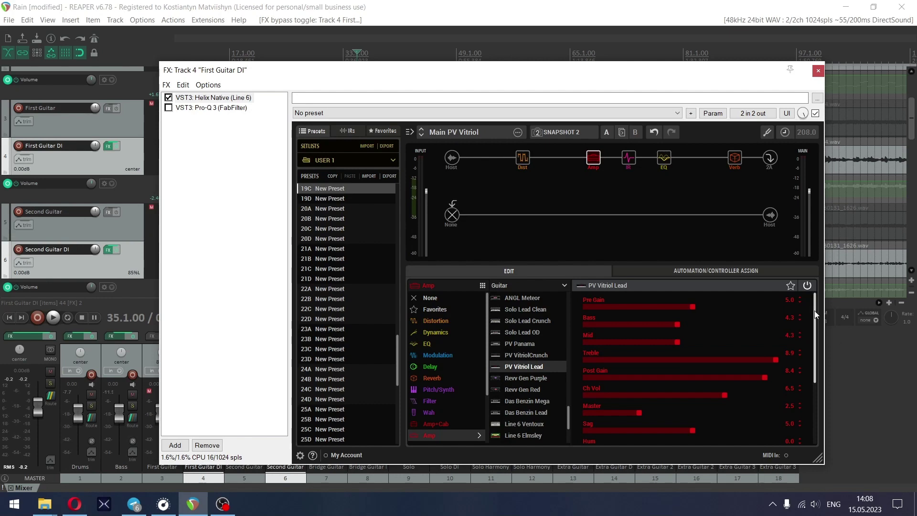
scroll(807, 334, "down", 2)
scroll(807, 335, "down", 4)
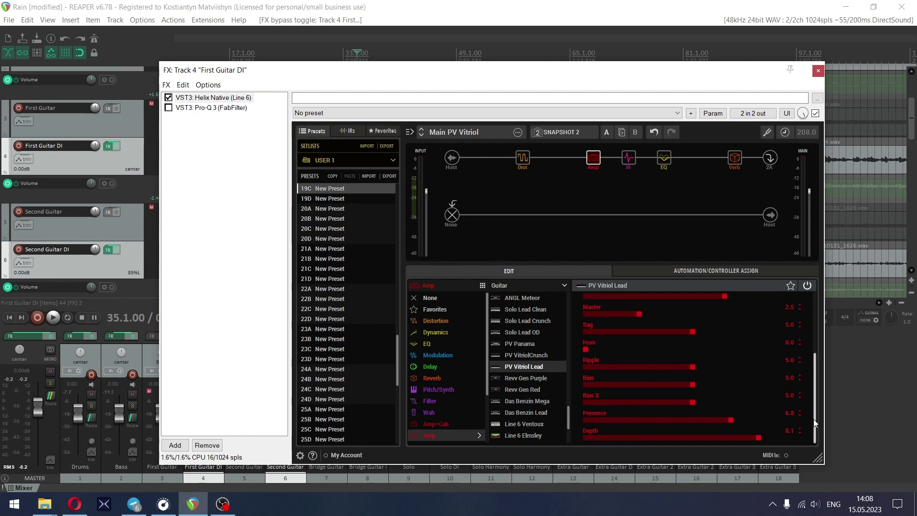
left_click_drag(813, 419, 816, 347)
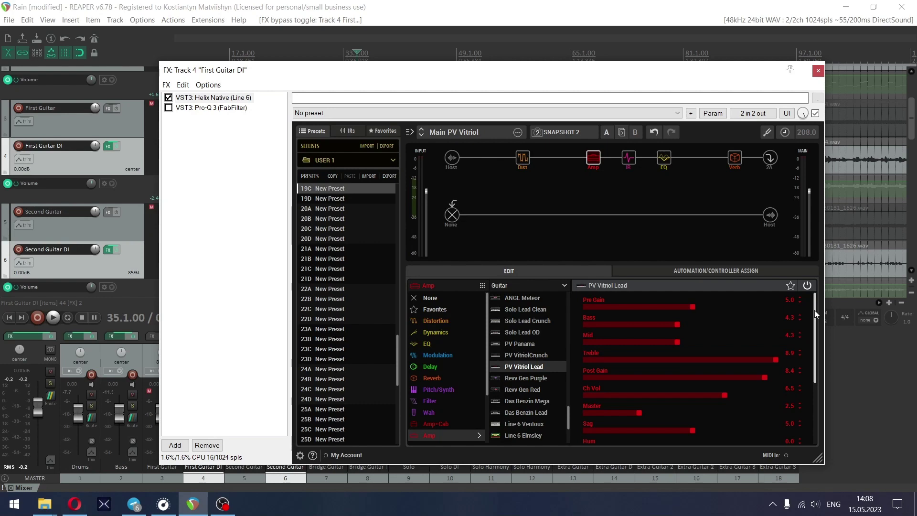
Step: Review the IR 2048, Parametric EQ and Dynamic Ambience reverb blocks (Room Size 8m, Mix 50%)
left_click(629, 157)
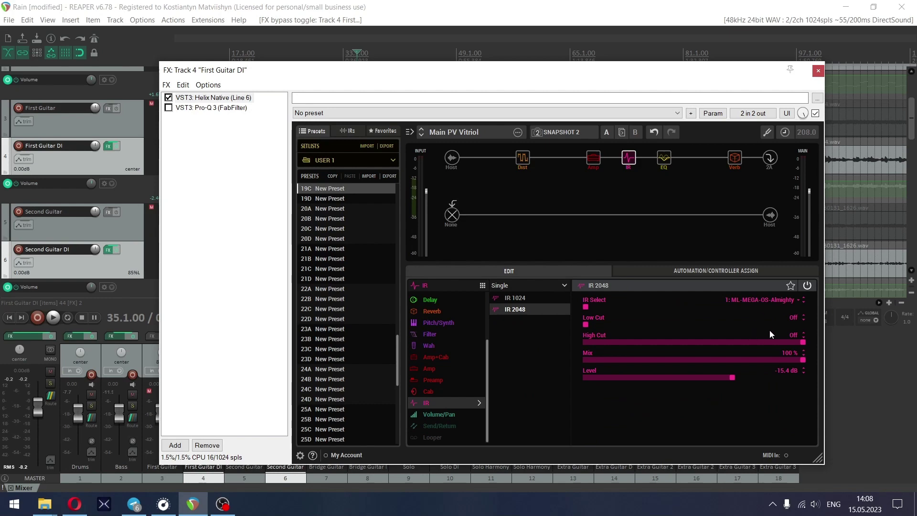
left_click(666, 161)
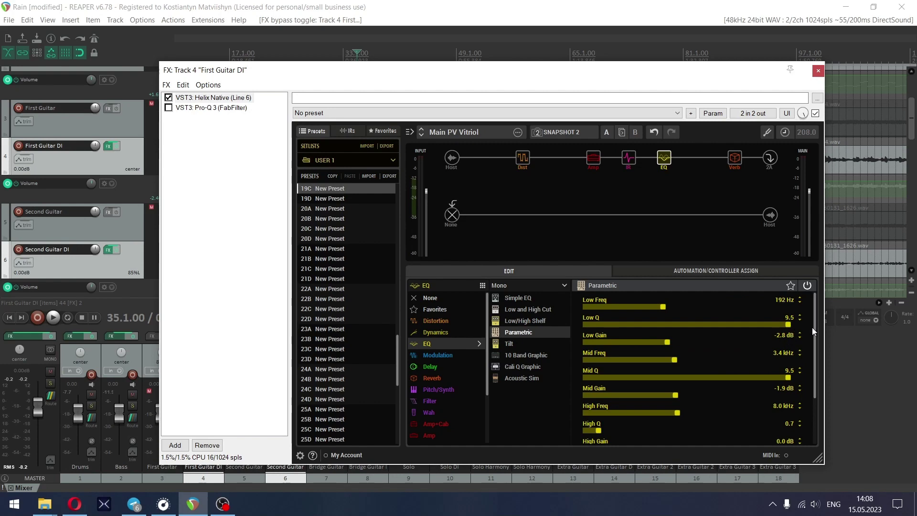
left_click_drag(813, 328, 816, 360)
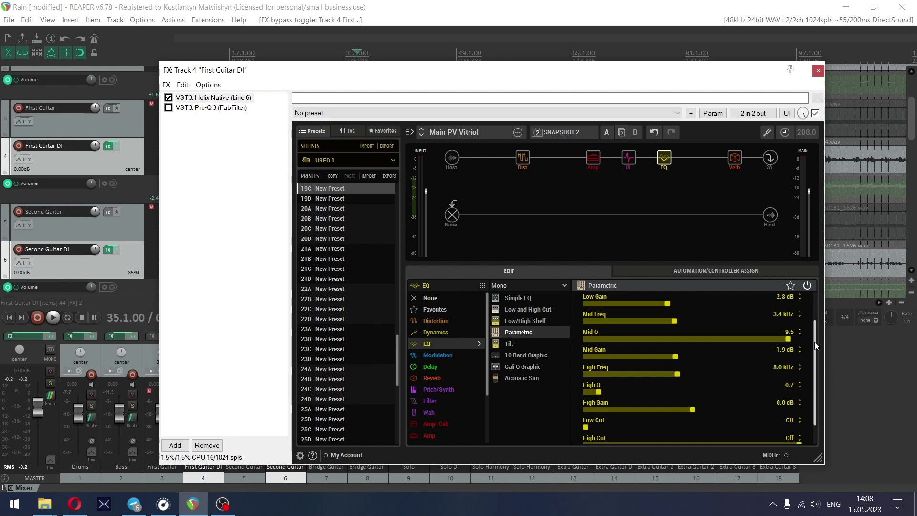
scroll(814, 354, "up", 1)
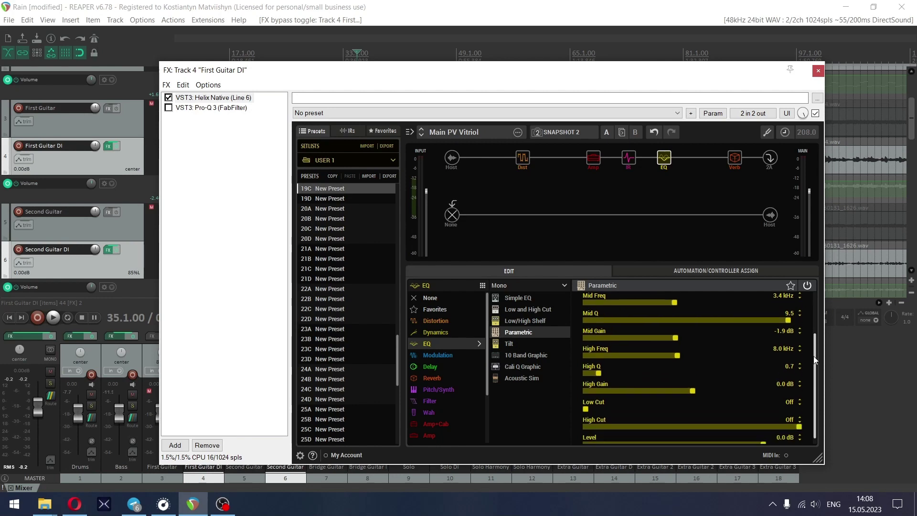
left_click(735, 160)
scroll(814, 326, "down", 2)
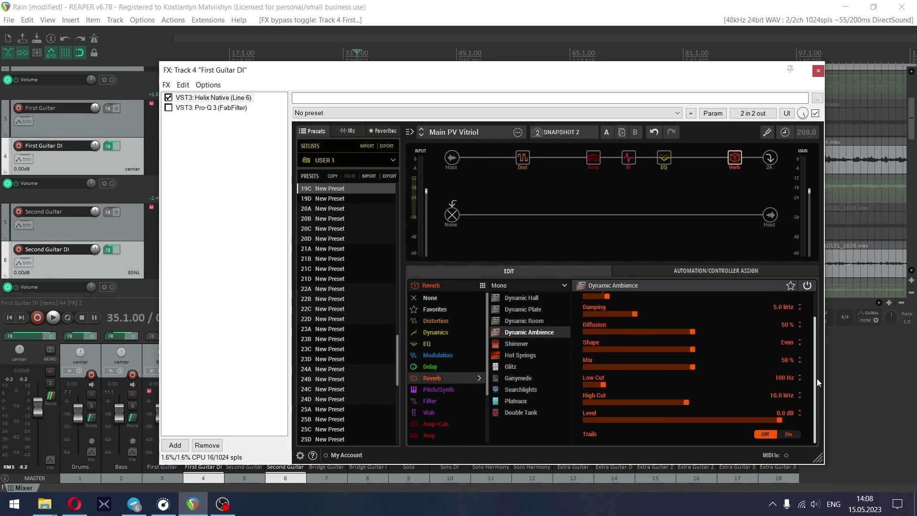
scroll(814, 354, "up", 2)
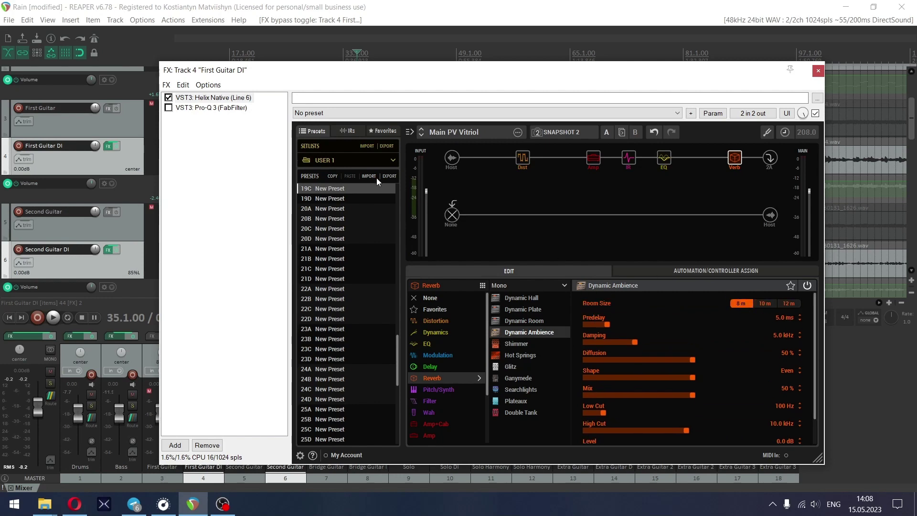
Step: Move the IR block to the lower path and put a dual cab in its slot
left_click(635, 158)
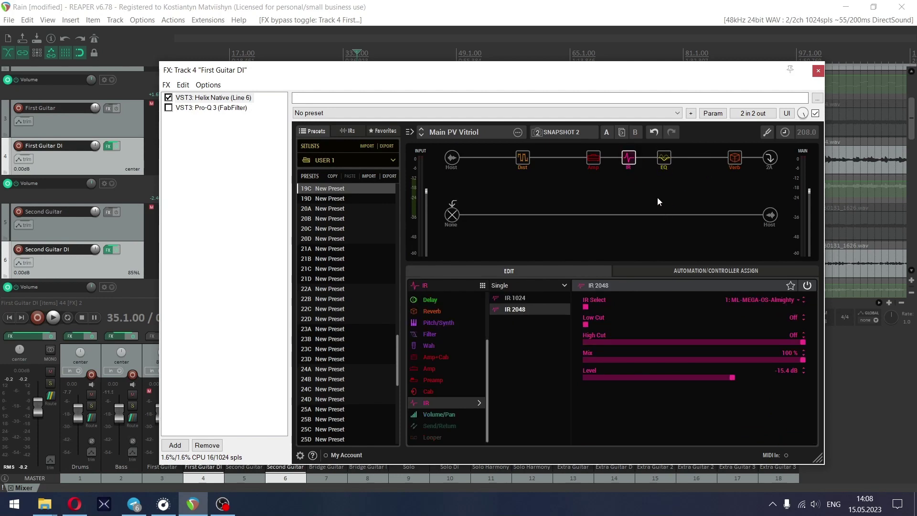
left_click_drag(629, 159, 630, 212)
left_click(629, 159)
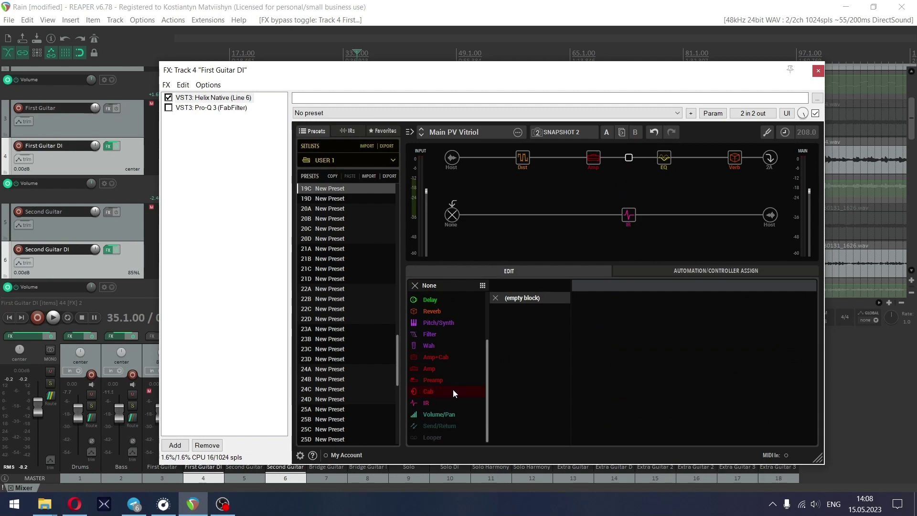
mouse_move(457, 391)
left_click(520, 286)
left_click(524, 305)
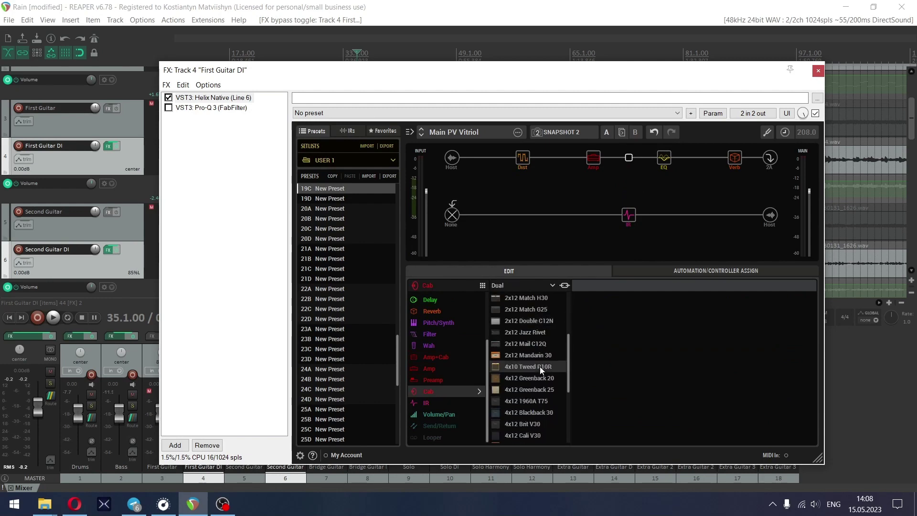
Step: Use 4x12 Cali V30 for both cabs and give the second one a 121 Ribbon mic
scroll(540, 366, "down", 1)
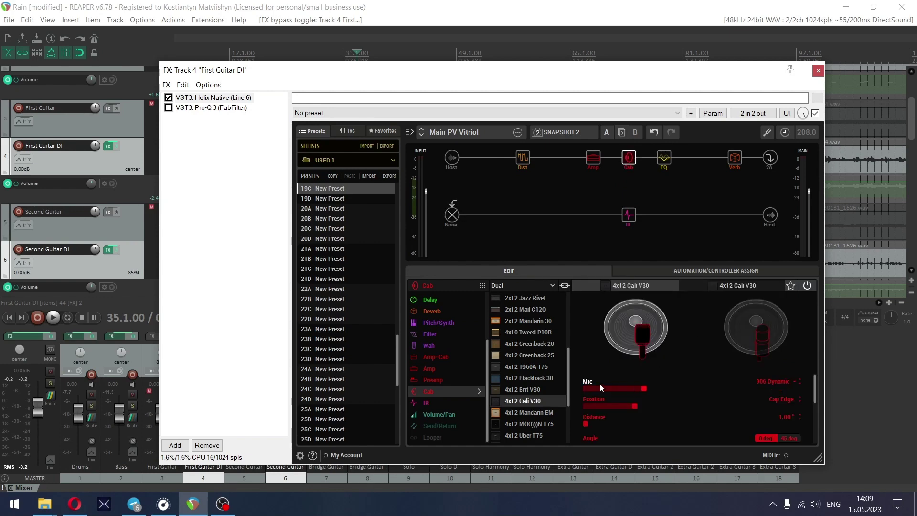
scroll(807, 383, "down", 1)
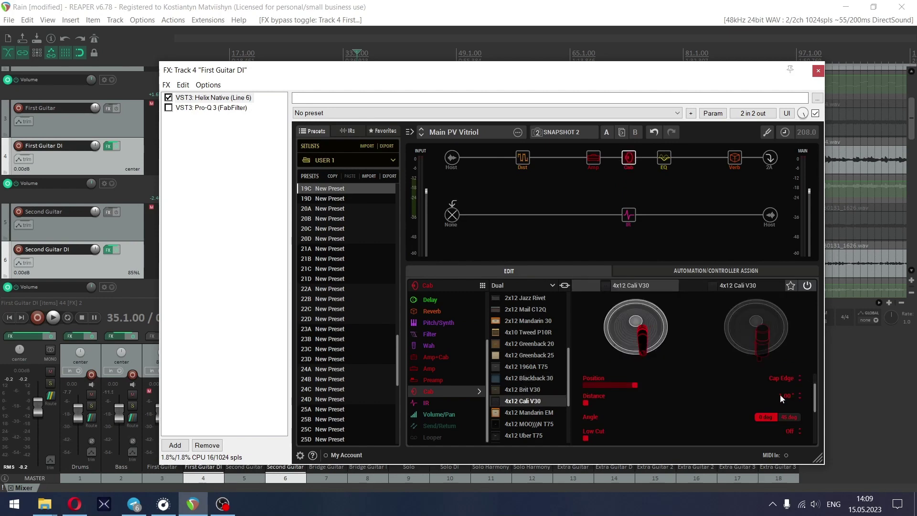
scroll(800, 408, "down", 3)
left_click(738, 288)
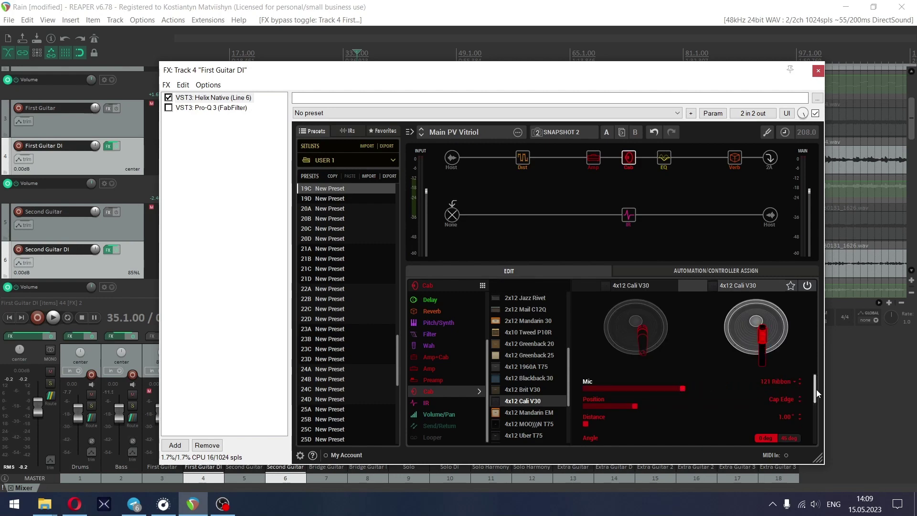
scroll(815, 389, "down", 5)
scroll(808, 391, "up", 5)
Step: Bypass the lower-path IR block and audition the tone with only First Guitar DI soloed
left_click(624, 205)
key("space")
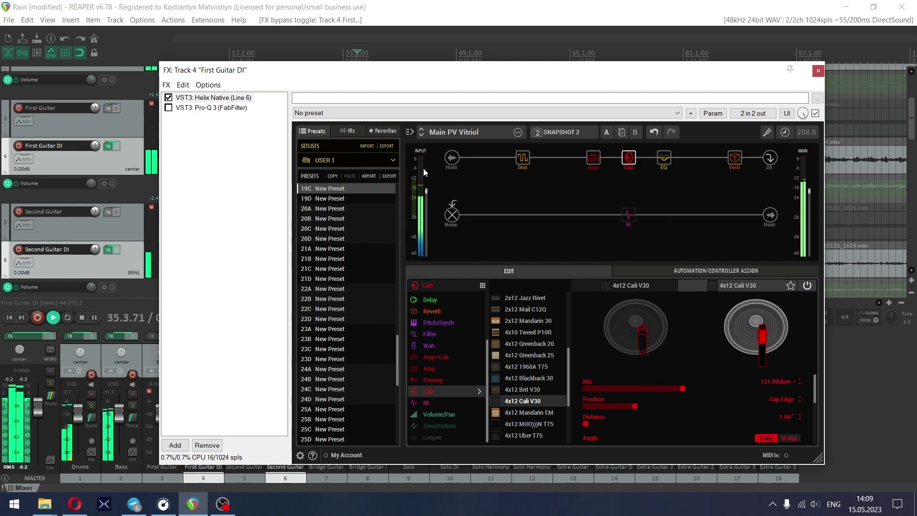
left_click_drag(208, 70, 262, 72)
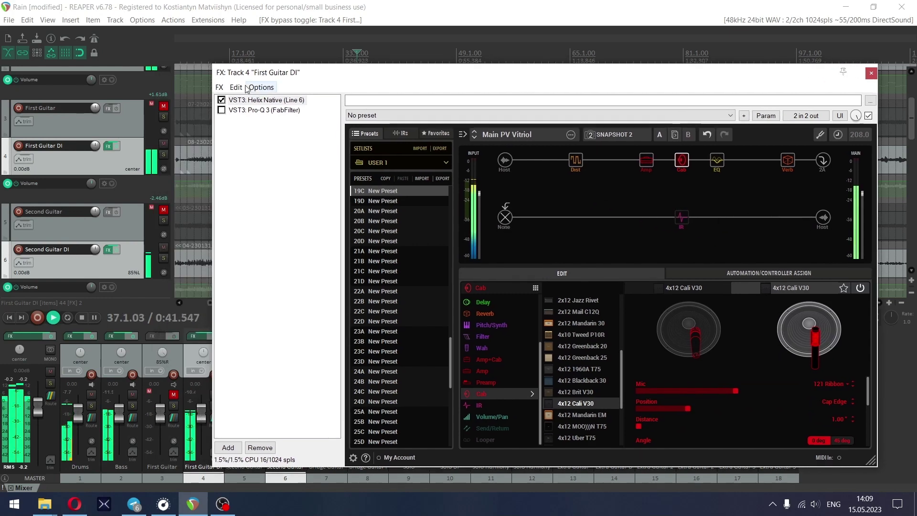
left_click(164, 154)
left_click_drag(597, 72, 556, 73)
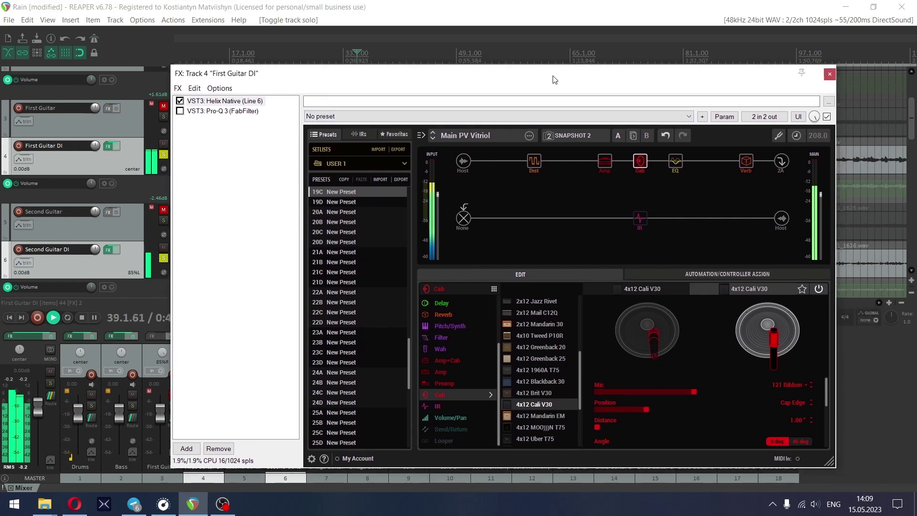
left_click(162, 257)
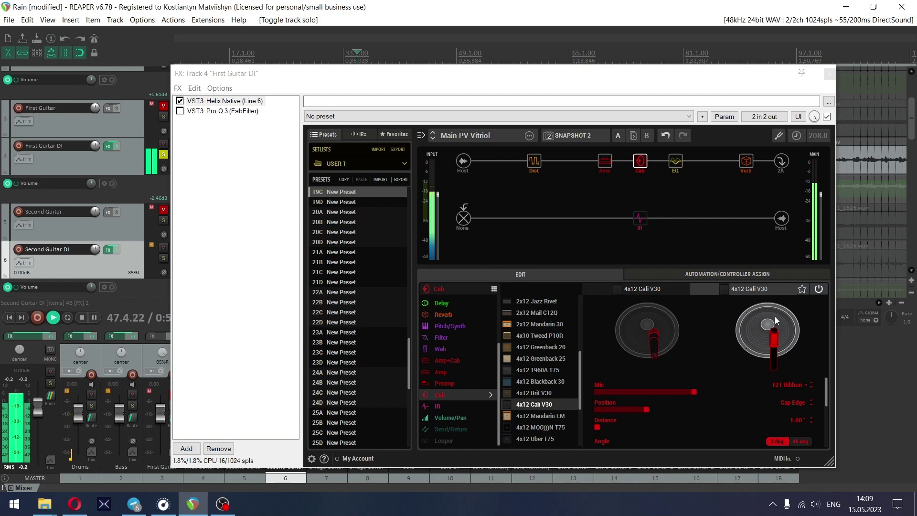
Step: Replace the cab with the IR 2048 block between Amp and EQ, switch it on, and audition
key("space")
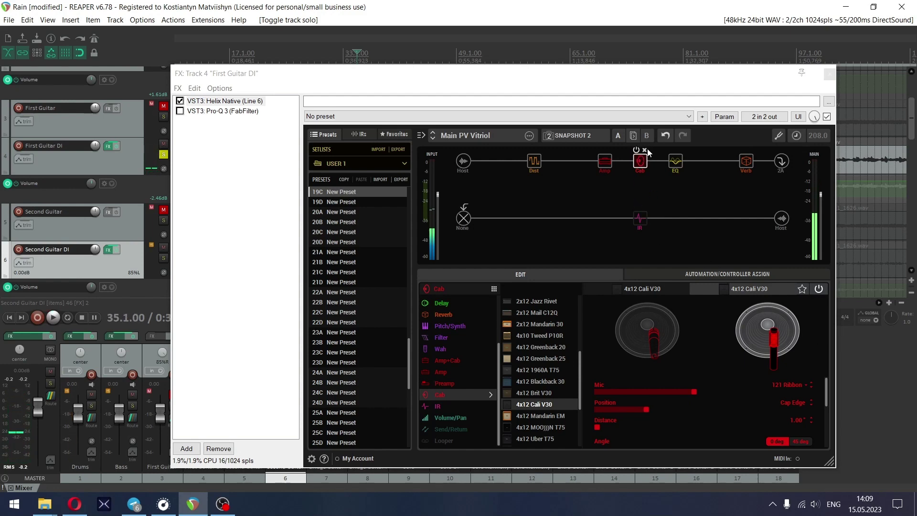
left_click(645, 150)
left_click_drag(643, 221, 640, 162)
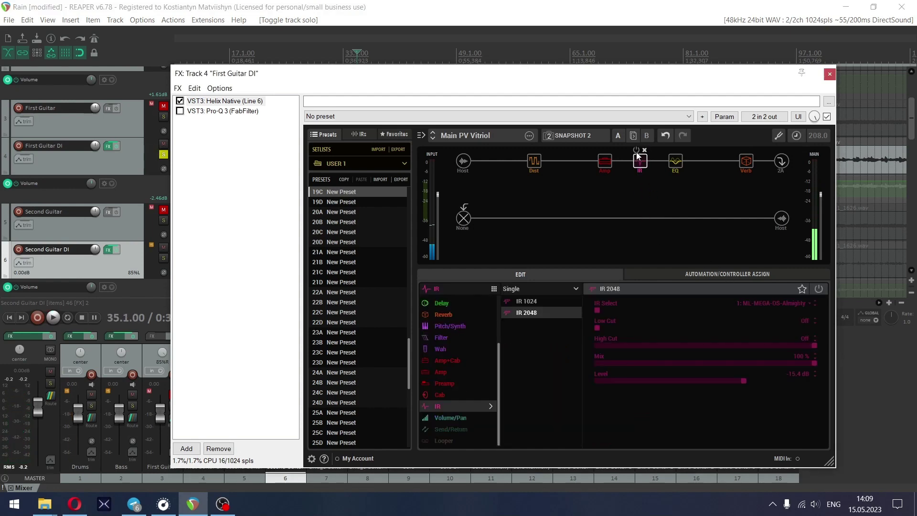
left_click(636, 151)
key("space")
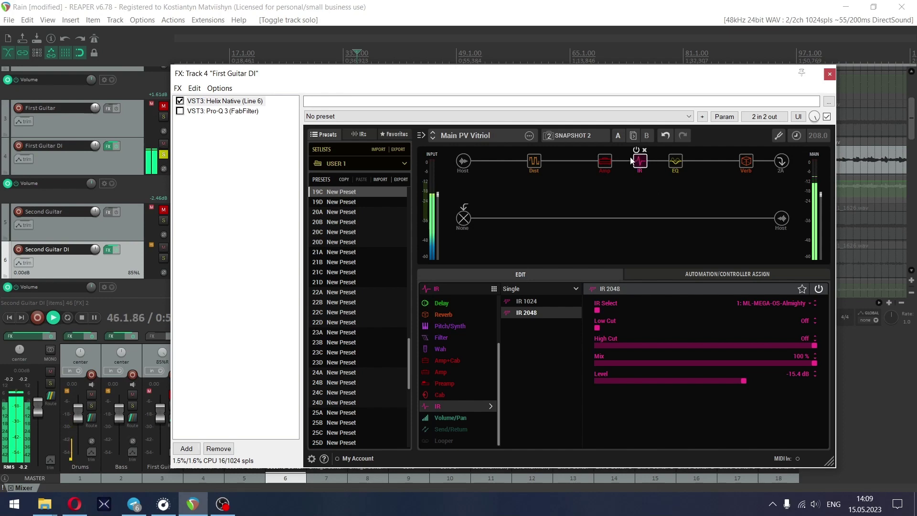
key("space")
Step: Re-enable Pro-Q 3 with its low and high cuts and listen to the result
left_click(217, 112)
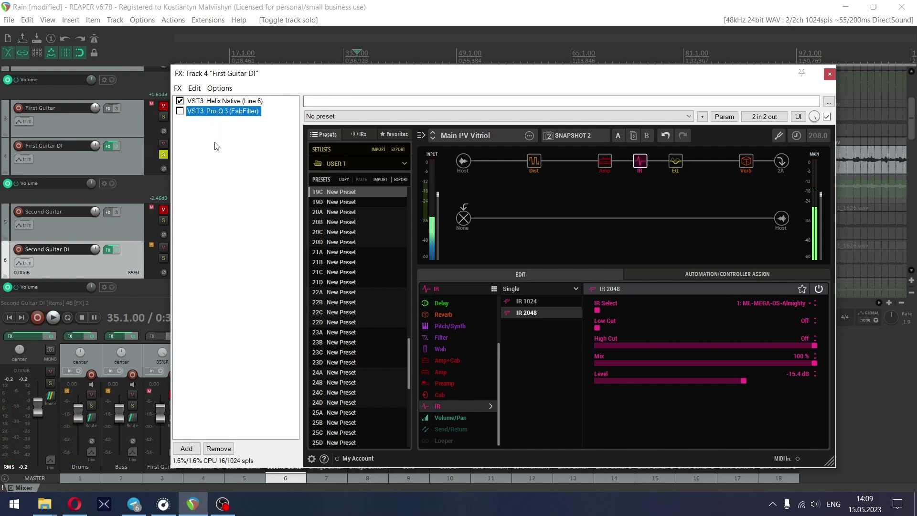
left_click(180, 111)
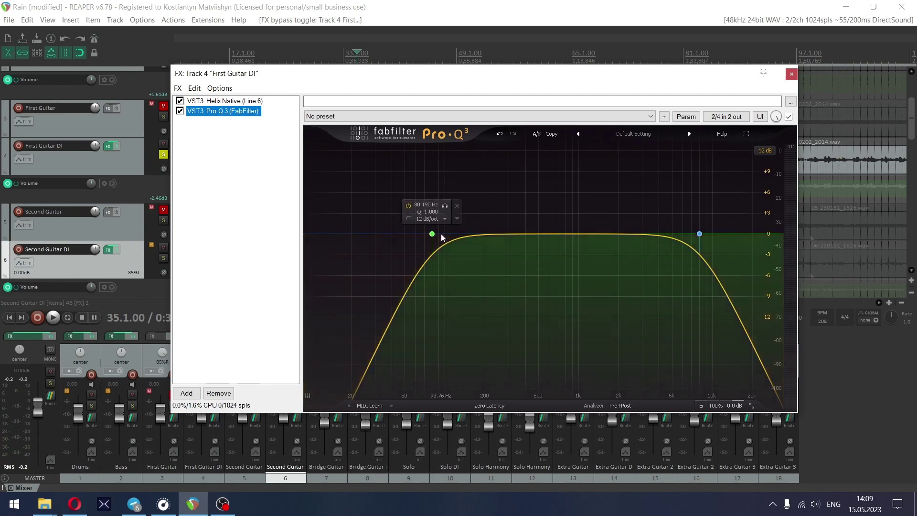
key("space")
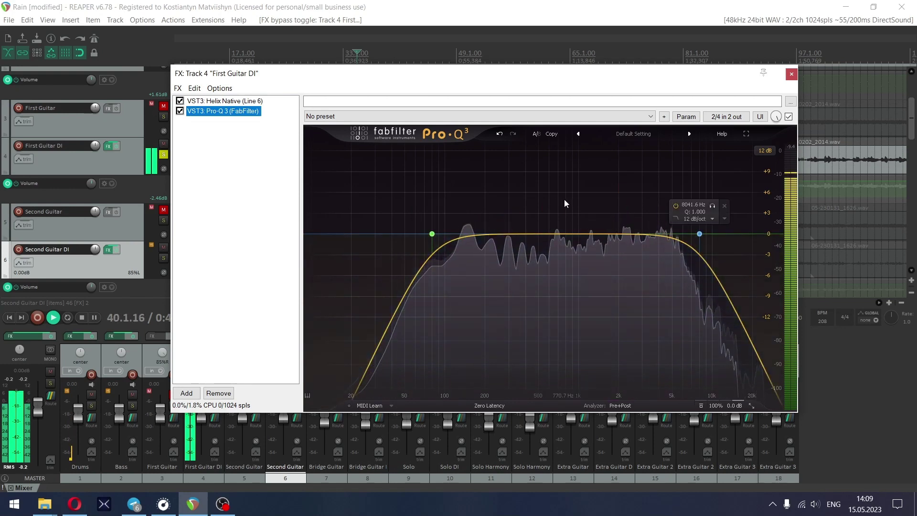
key("space")
Step: Close the FX window, unsolo First Guitar DI, pan it 85% right, and play the full mix
key("Escape")
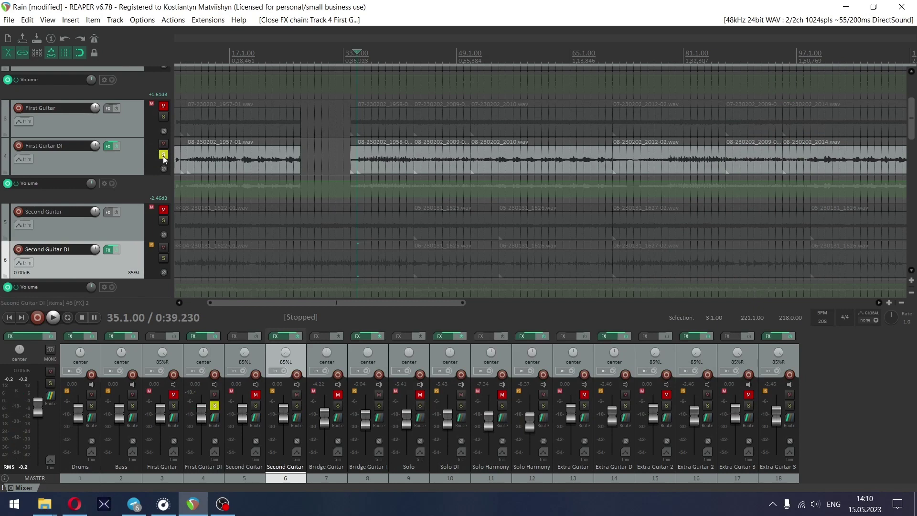
left_click(162, 155)
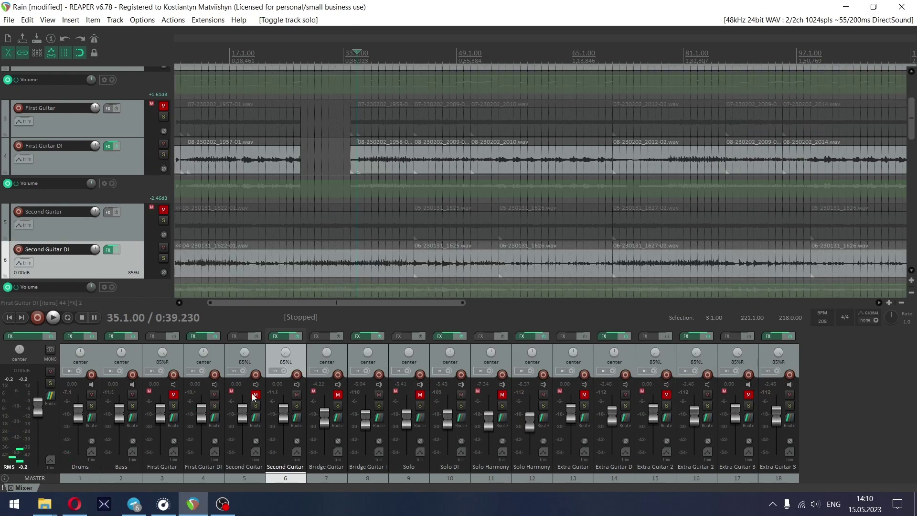
mouse_move(206, 355)
left_mouse_down()
mouse_move(206, 343)
mouse_move(204, 351)
left_mouse_up()
key("space")
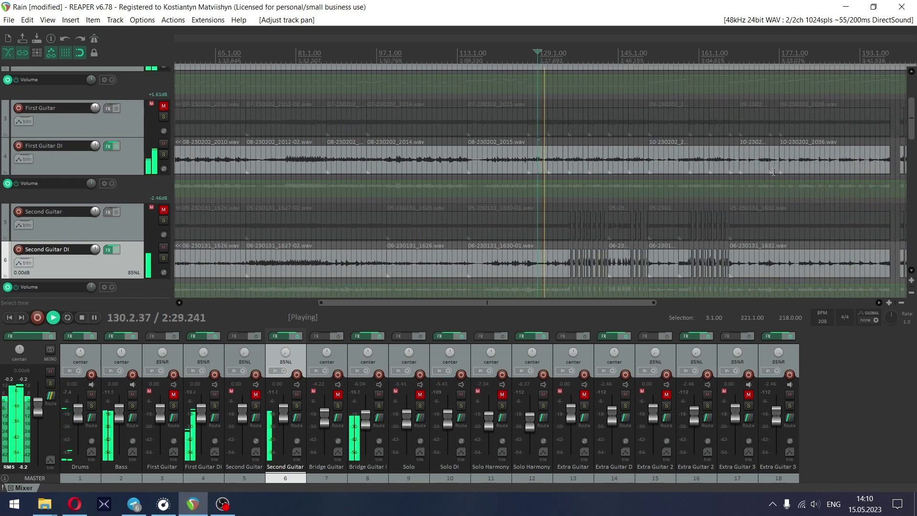
scroll(784, 187, "up", 3)
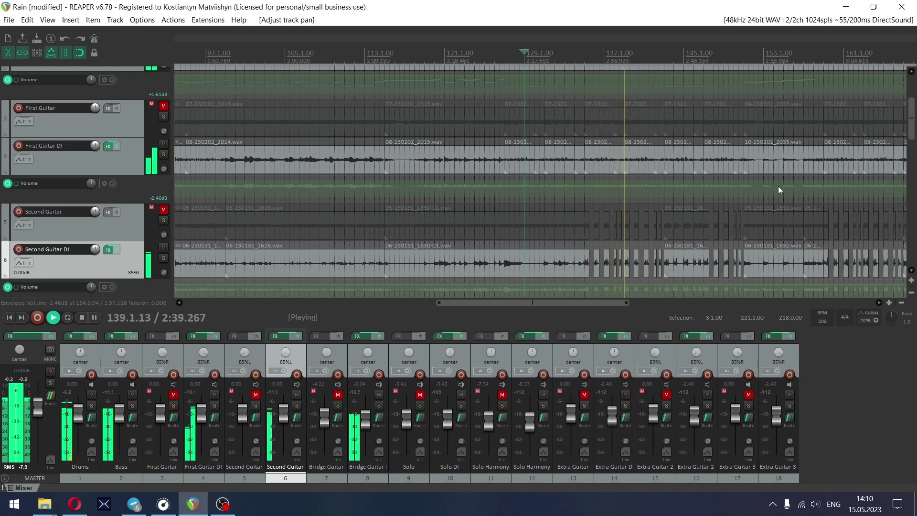
key("space")
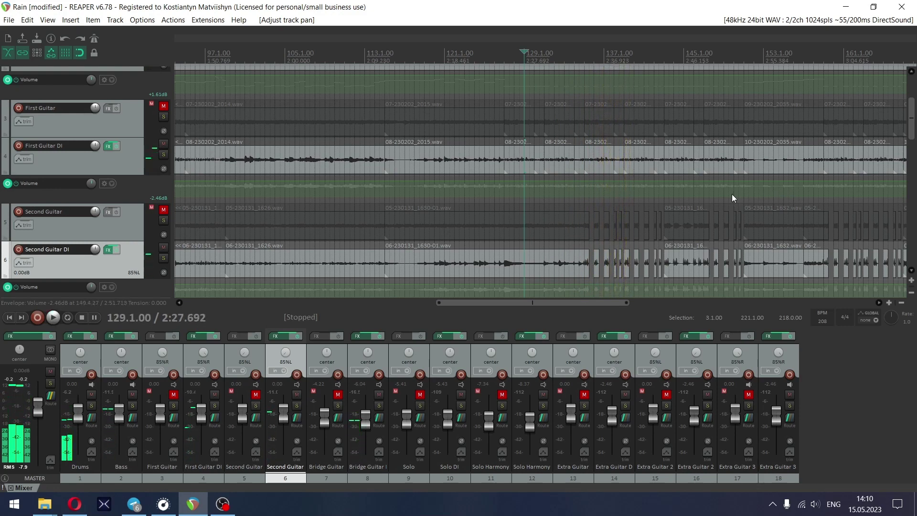